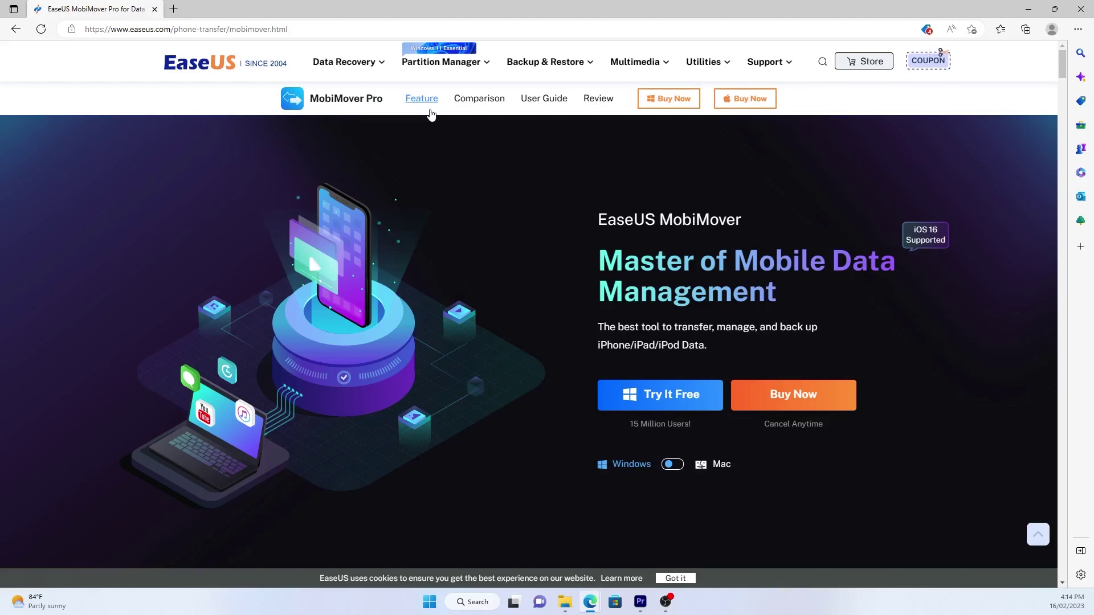
Download the free MobiMover trial installer, run it, and install MobiMover
click(684, 400)
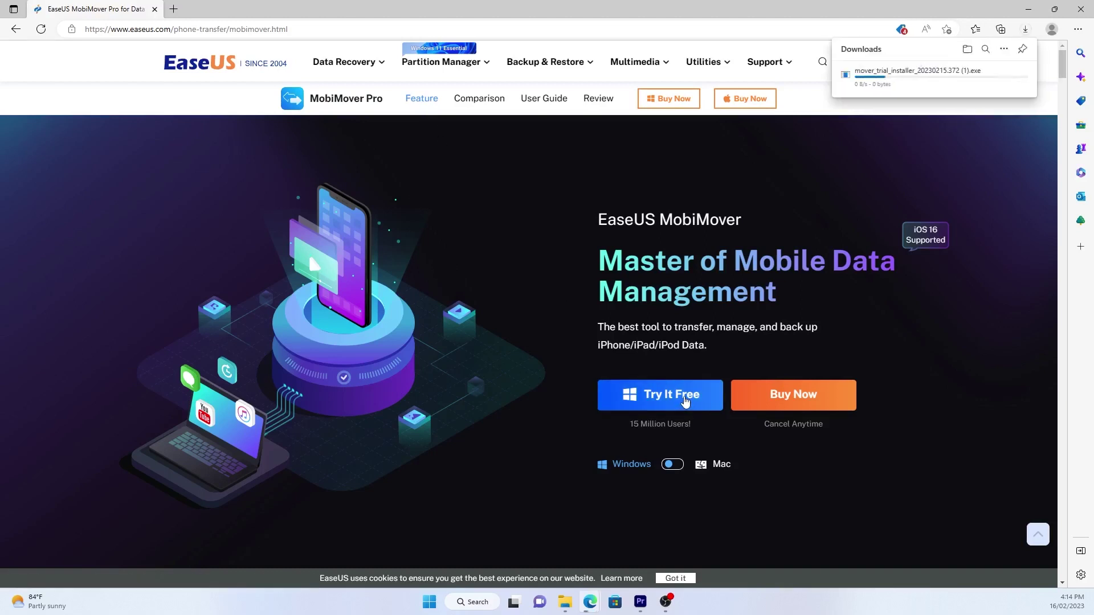
click(876, 75)
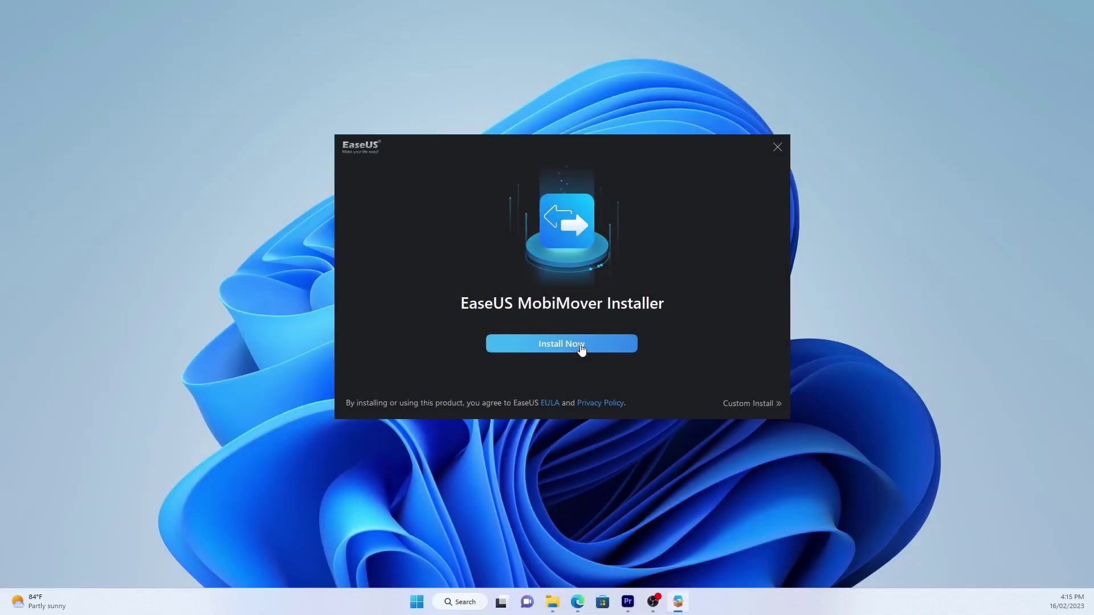
click(581, 347)
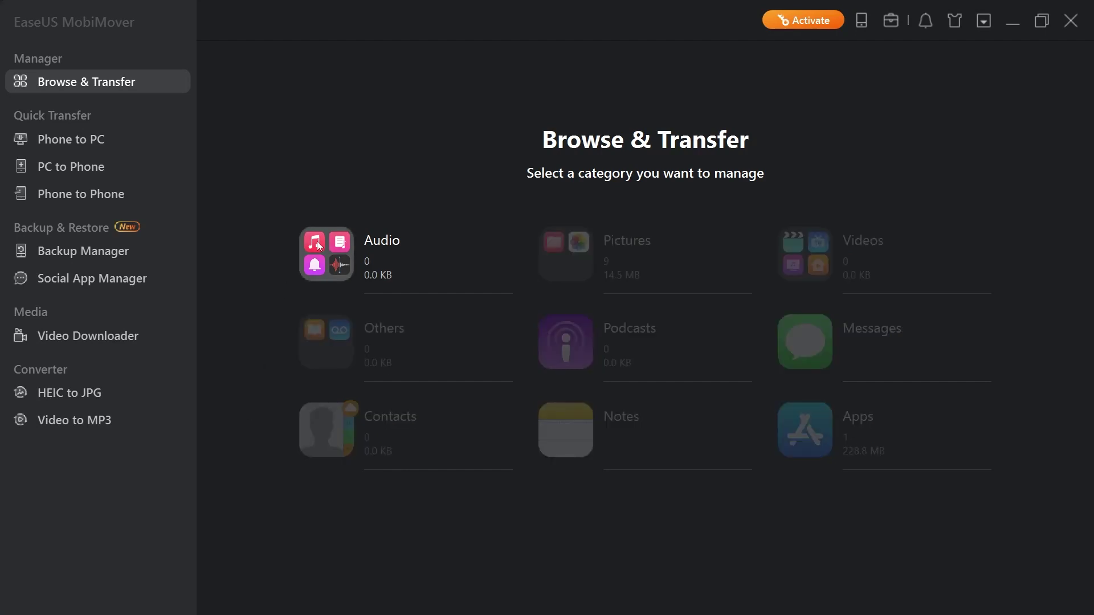
Add both Telecasted songs from the PC's Music folder to the iPhone's Audio category
click(318, 242)
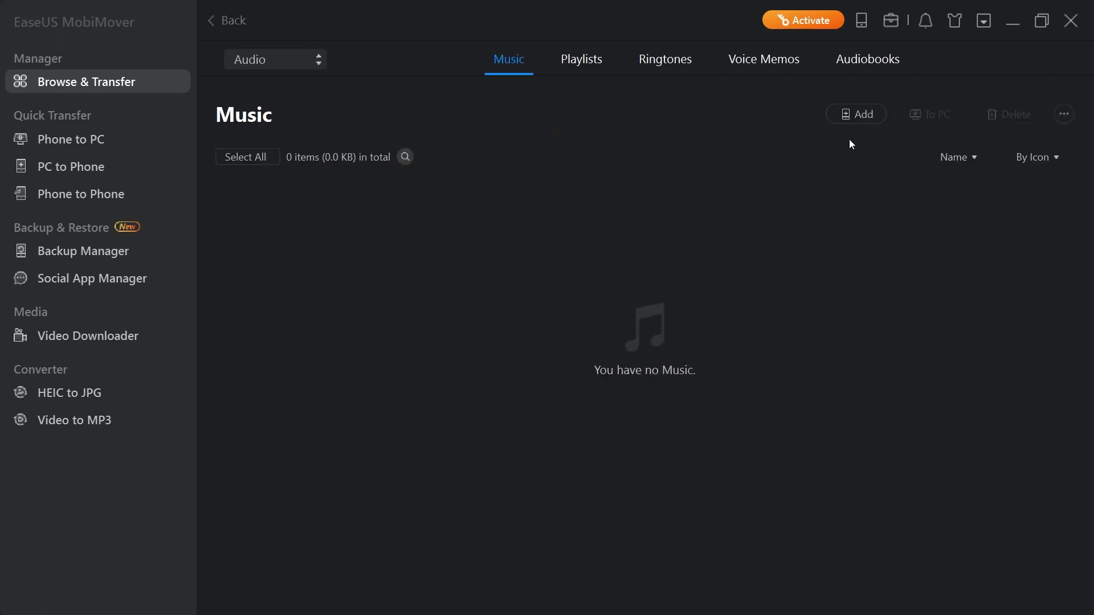
click(864, 114)
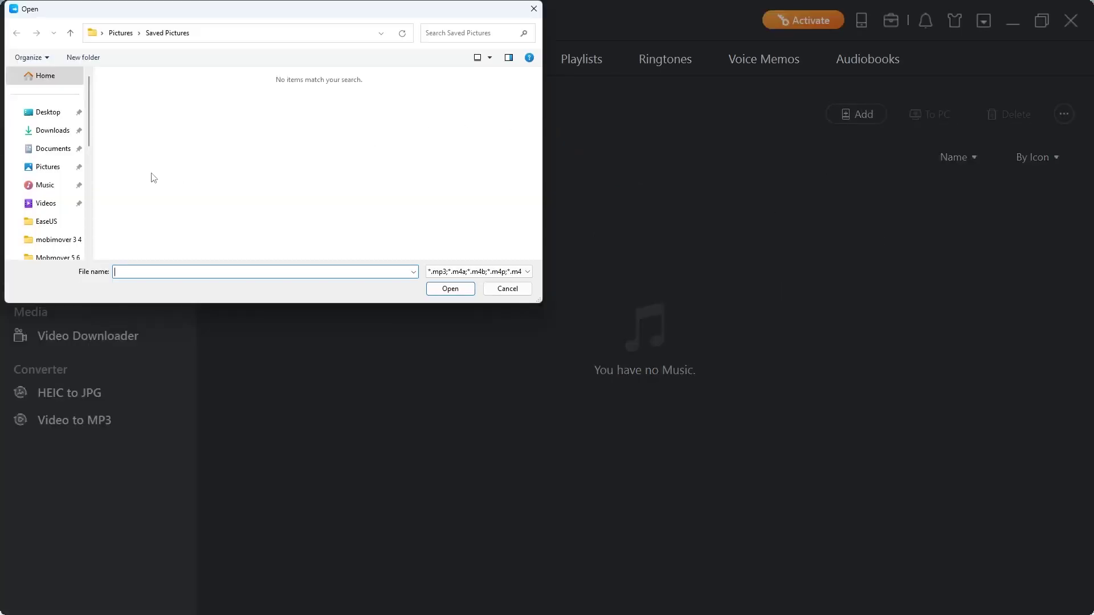
click(44, 185)
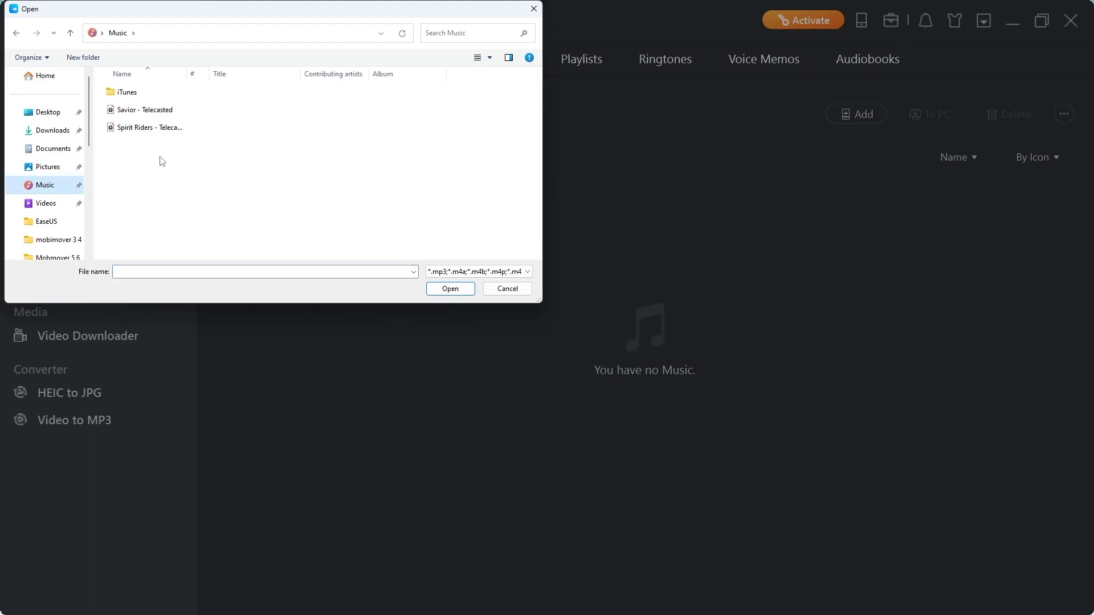
drag(159, 163, 140, 115)
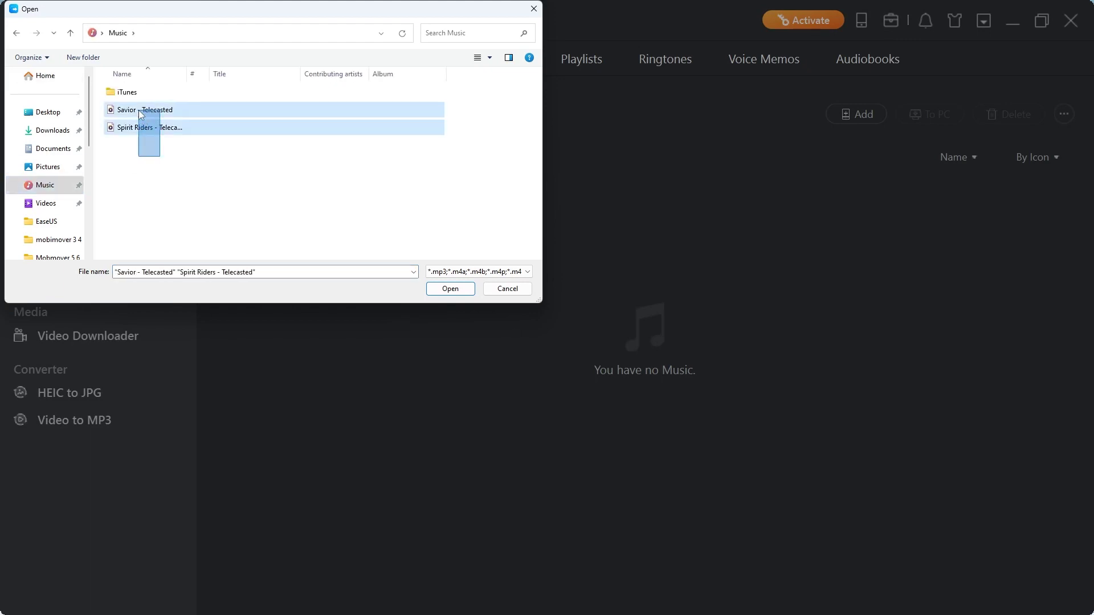
click(450, 289)
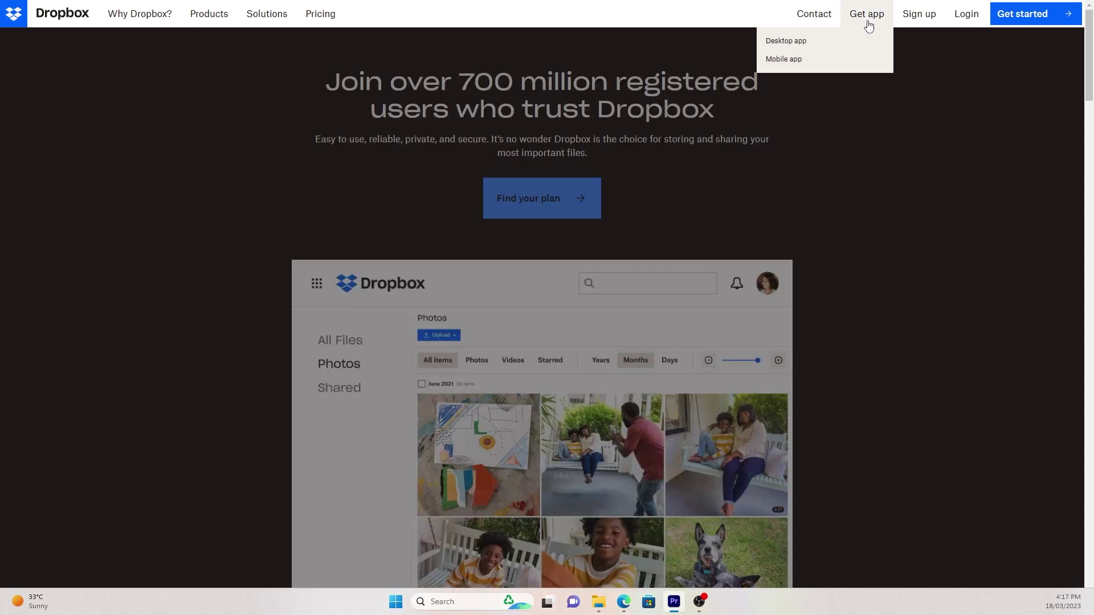
Download the Dropbox desktop app and upload both Telecasted songs from the Music folder
click(856, 44)
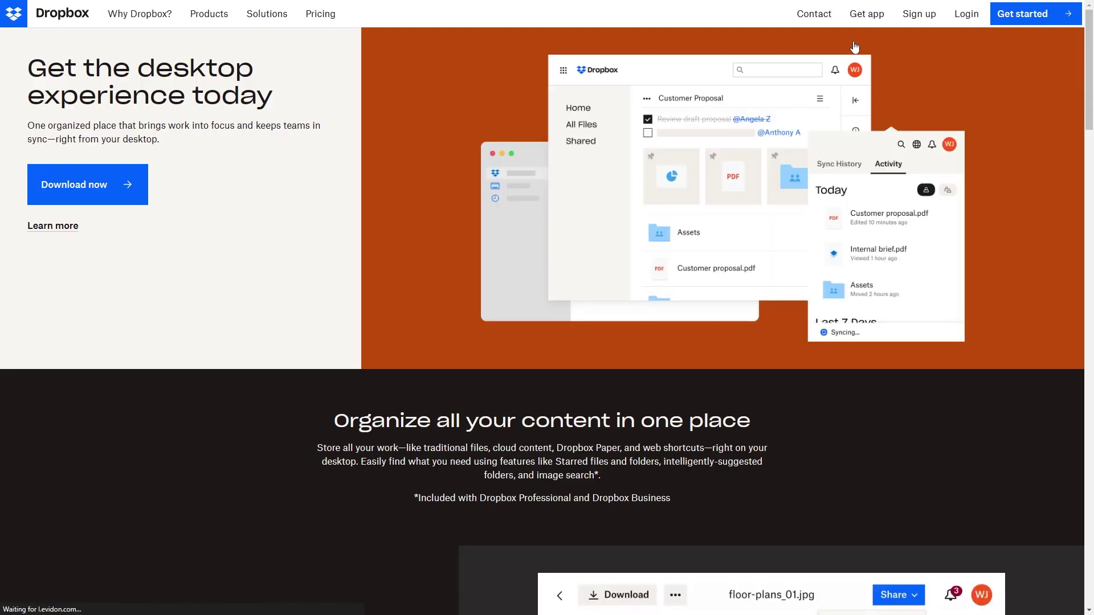
click(92, 182)
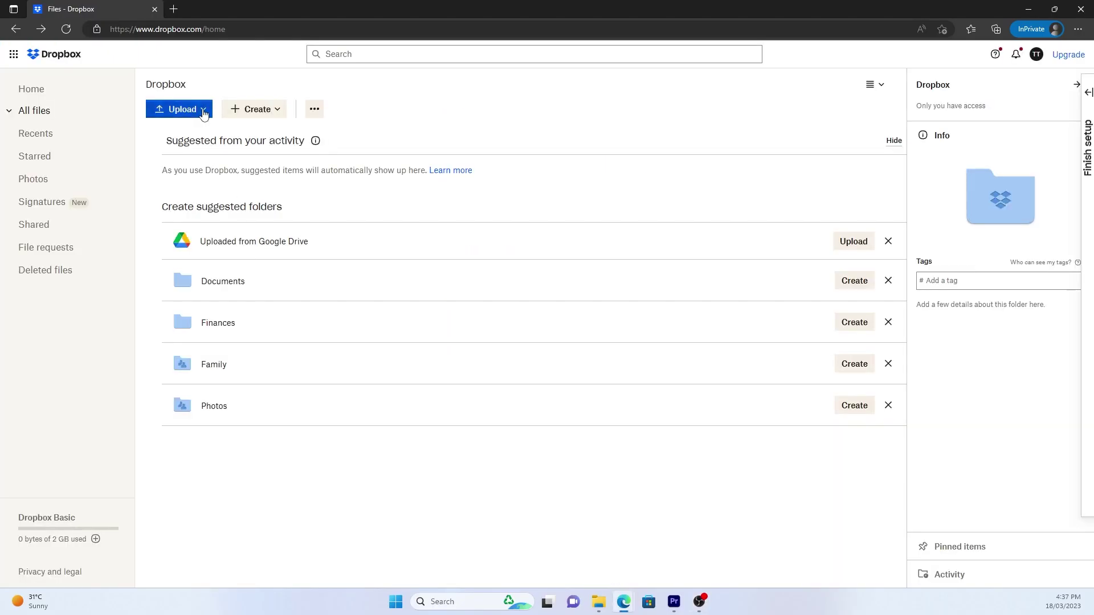
click(204, 112)
click(182, 133)
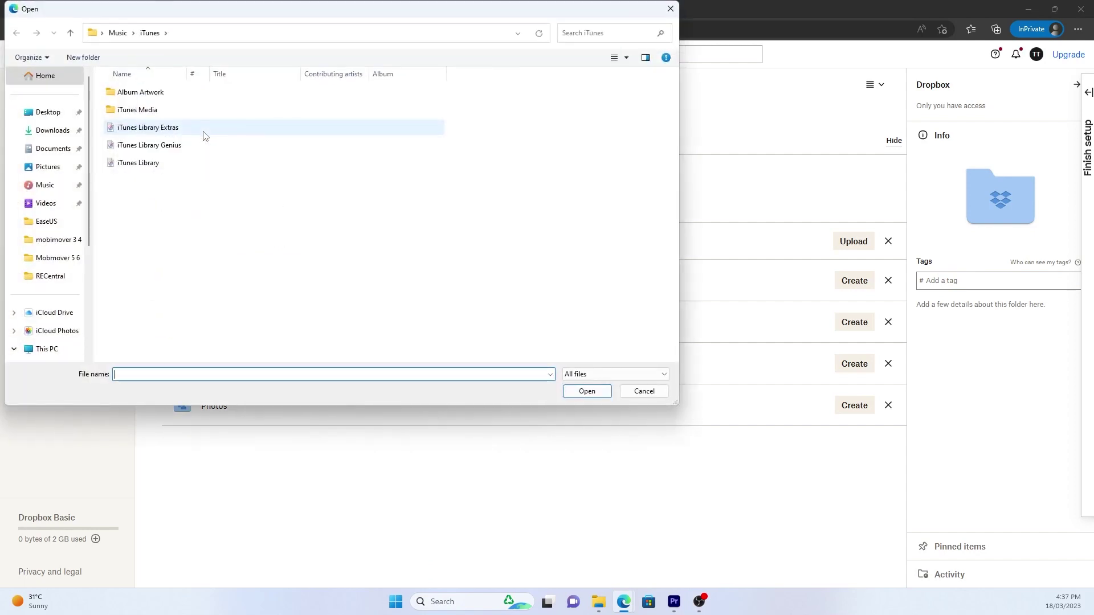
click(119, 33)
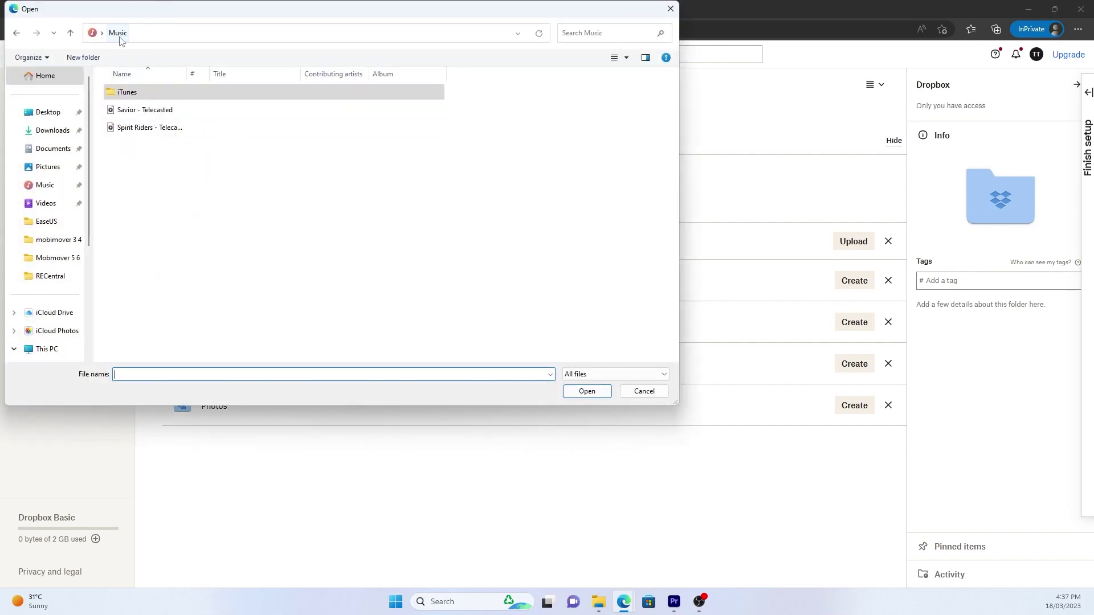
drag(178, 167, 152, 109)
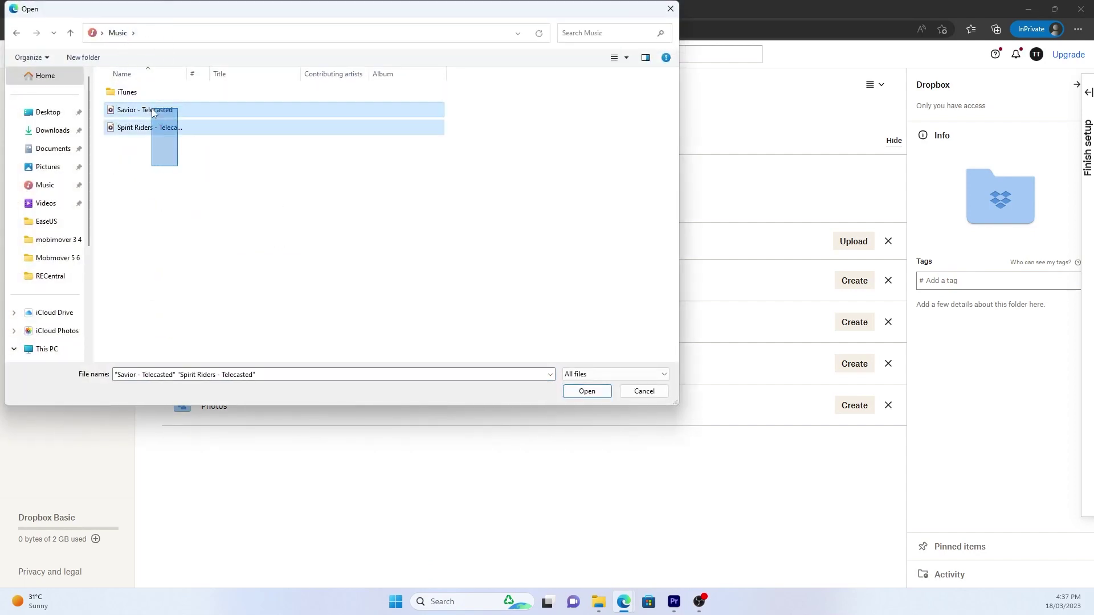
click(587, 392)
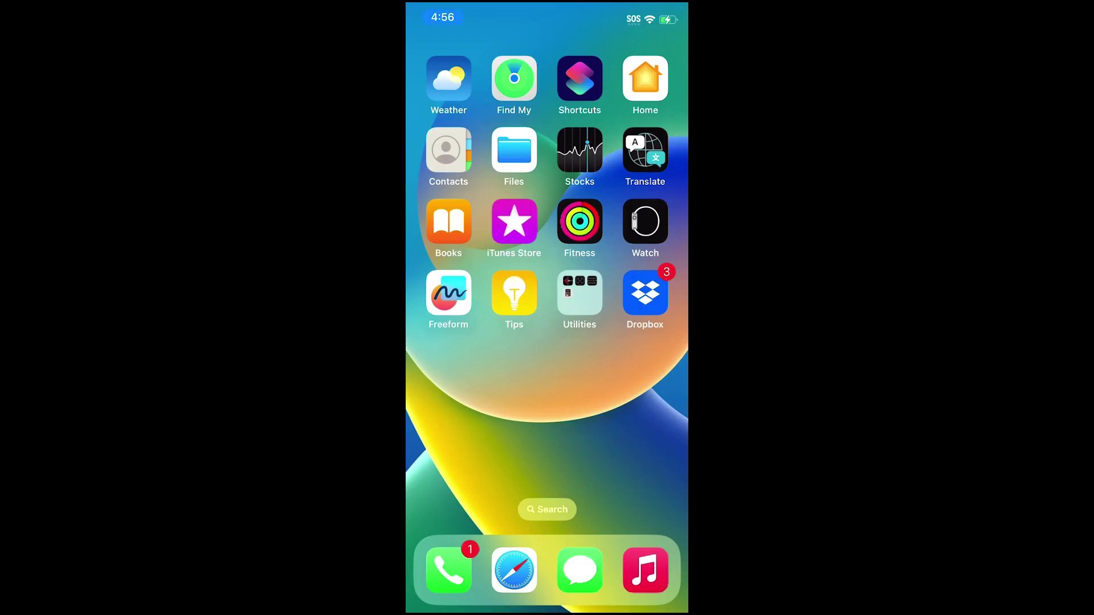
Open Dropbox on the iPhone and show the actions menu for Savior - Telecasted.mp3
click(645, 293)
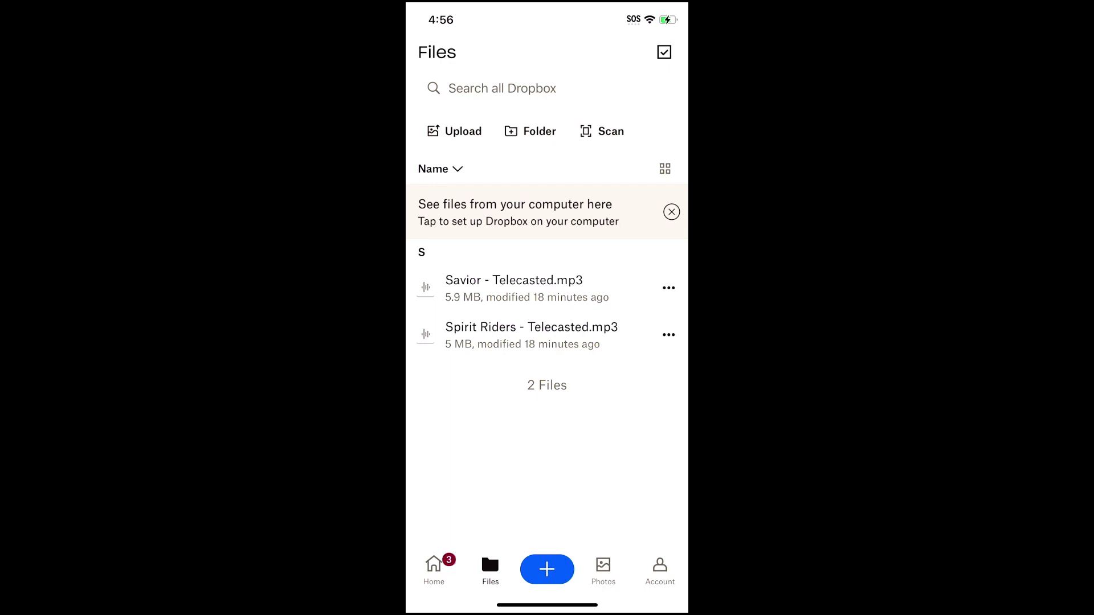
click(669, 288)
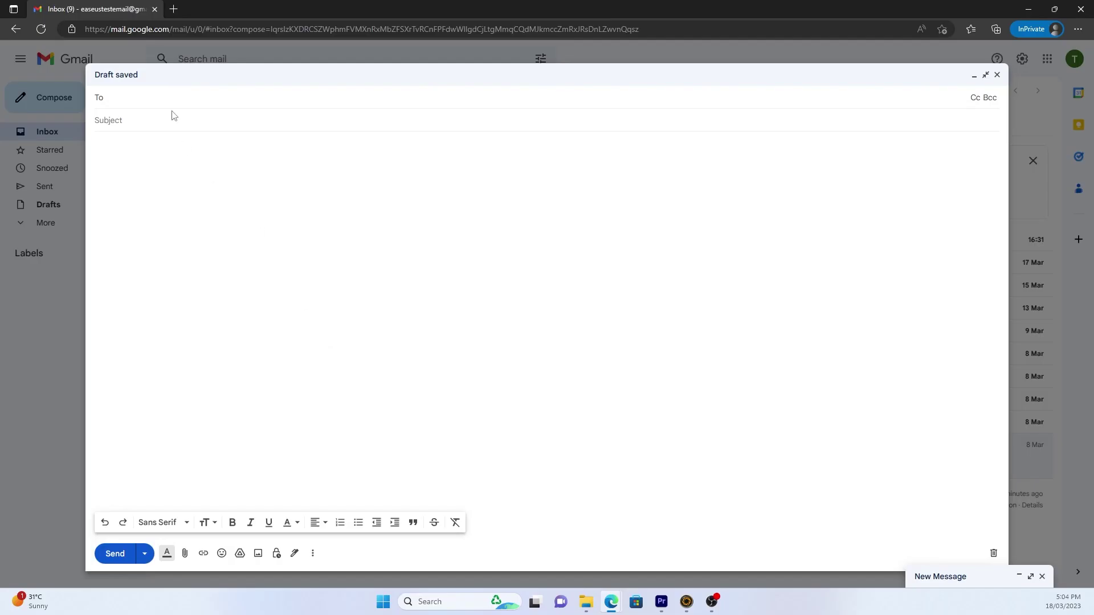
text(t)
Email both Telecasted songs as attachments to the suggested recipient with subject 'music'
click(181, 130)
text(music)
click(256, 382)
click(184, 554)
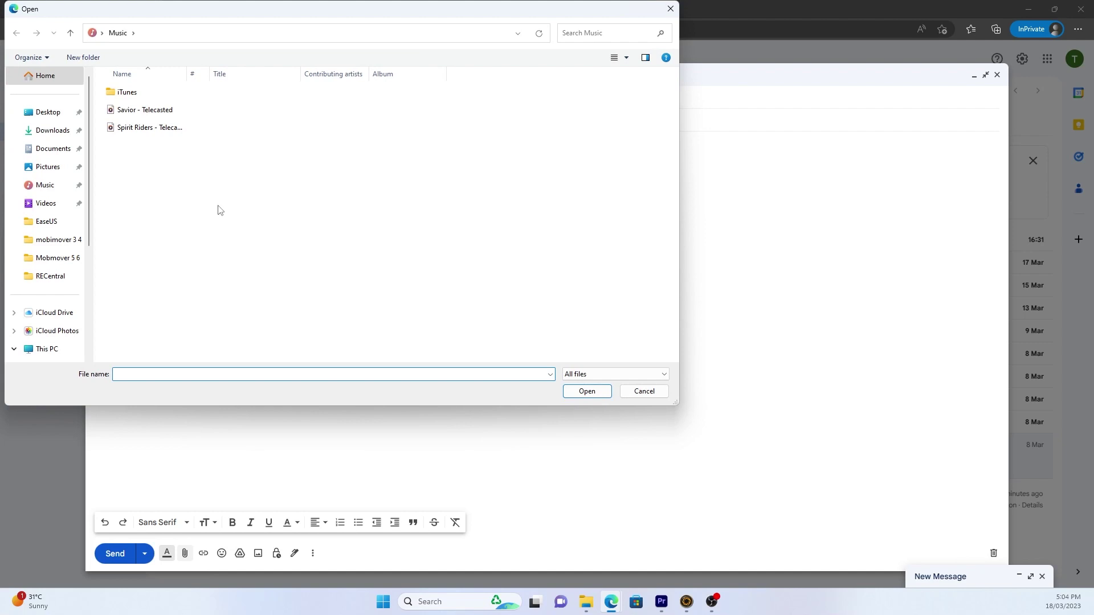
drag(220, 210, 146, 109)
click(587, 392)
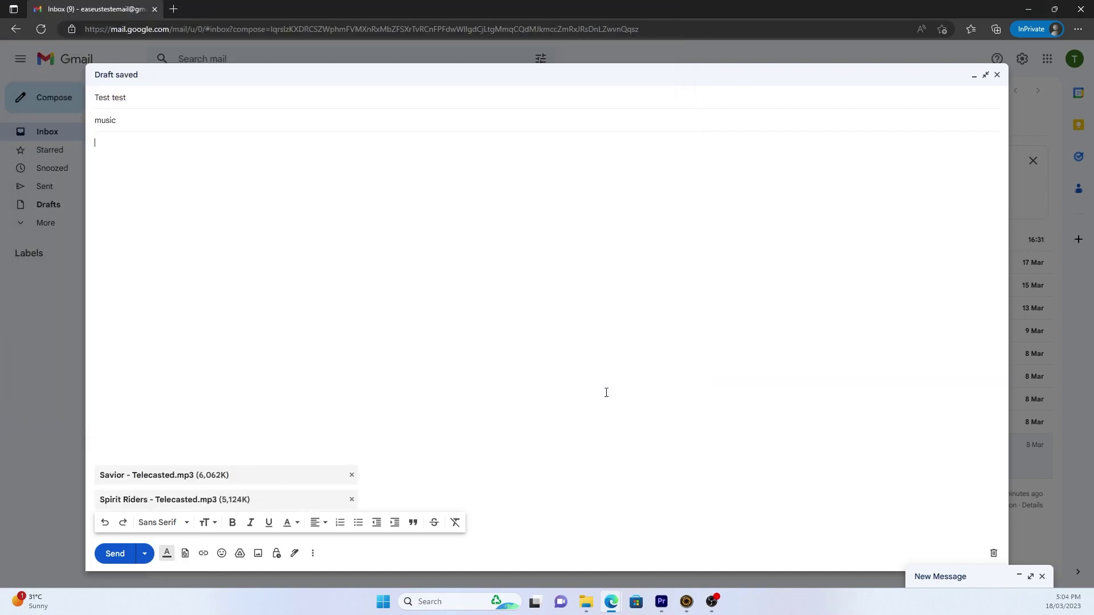
click(114, 553)
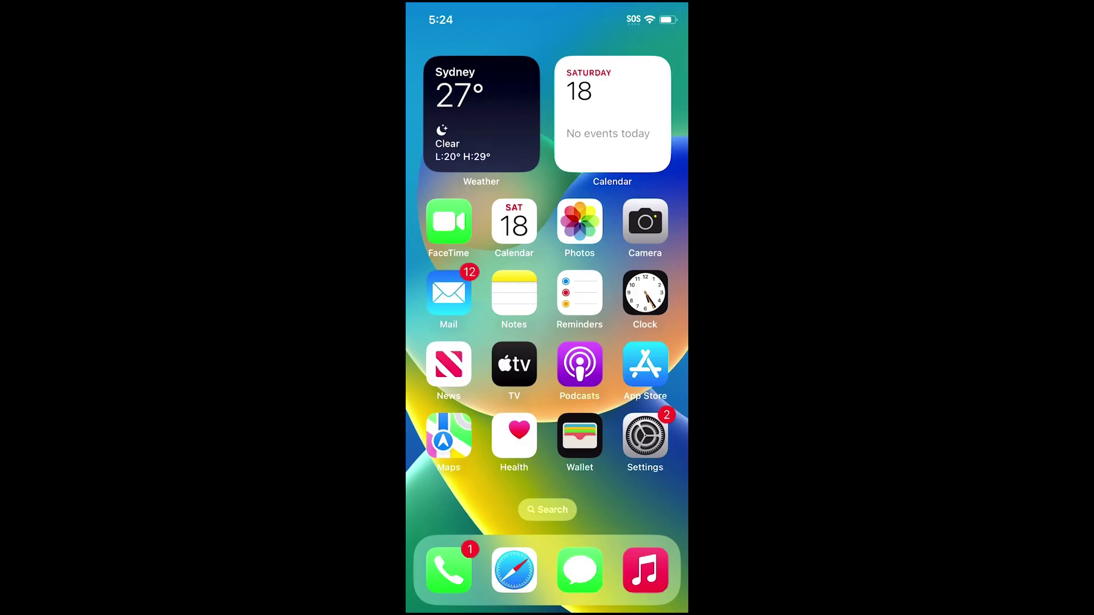
In the music email, download Spirit Riders - Telecasted.mp3 and share it to Files
click(448, 293)
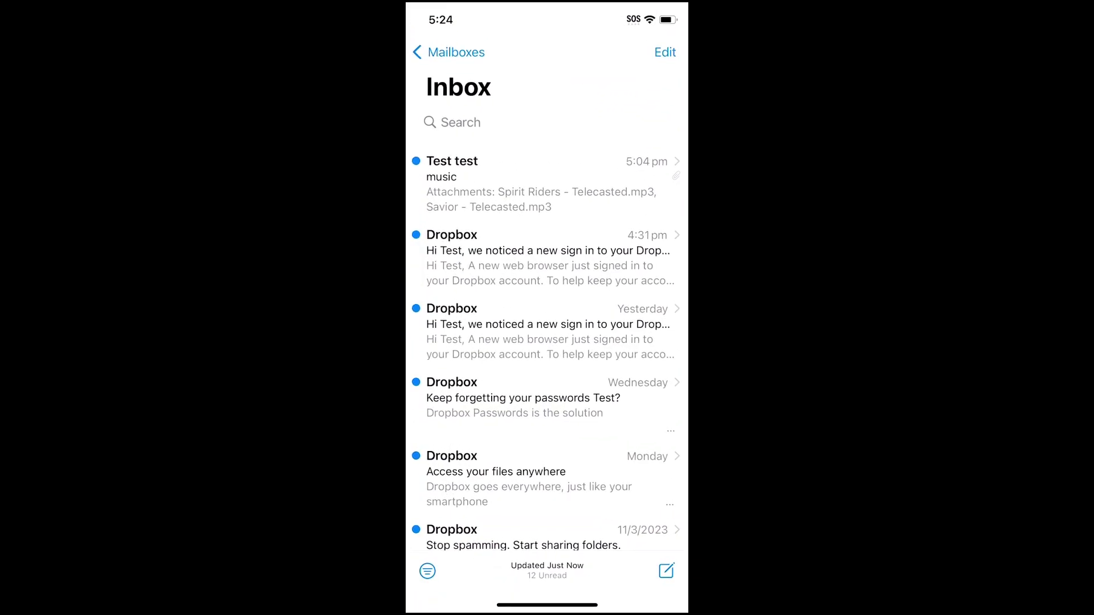
click(531, 179)
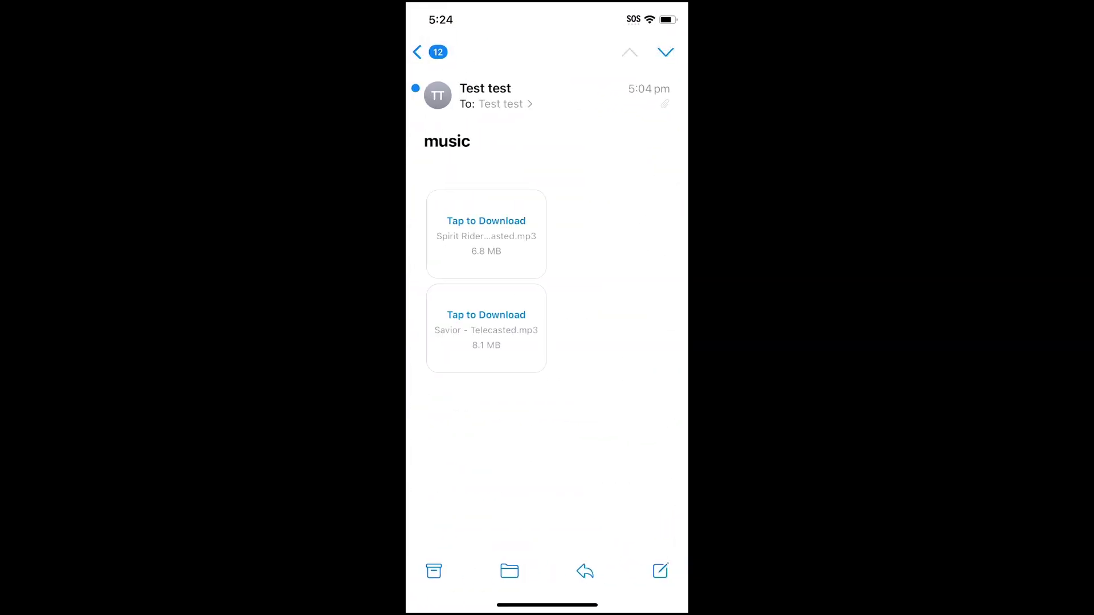
click(486, 234)
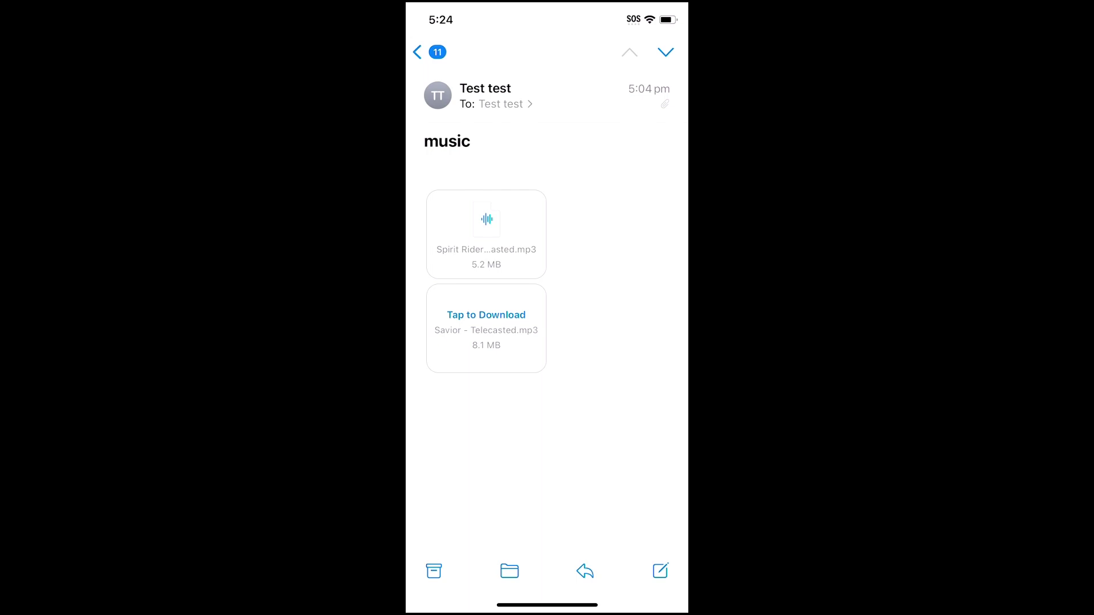
click(486, 234)
click(426, 571)
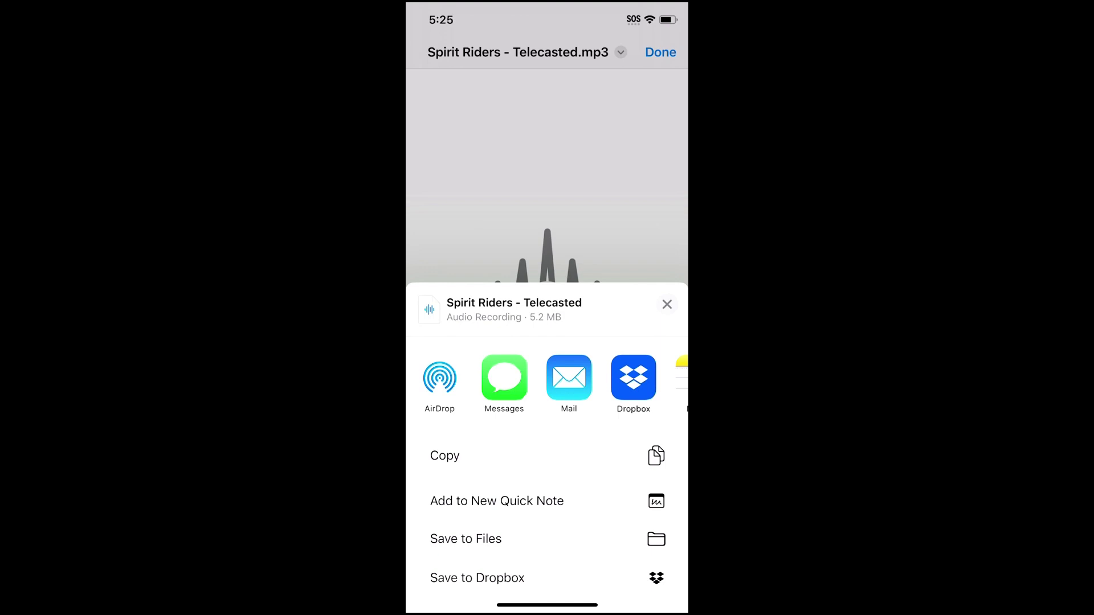
click(466, 538)
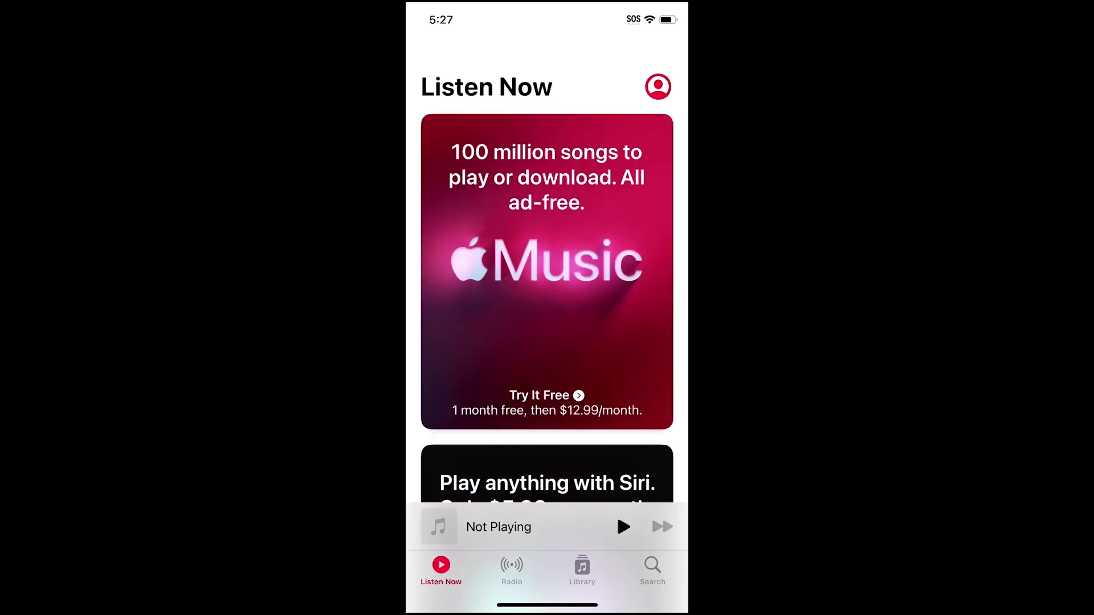
Play Savior - Telecasted from the Downloaded section of the Apple Music library
click(582, 572)
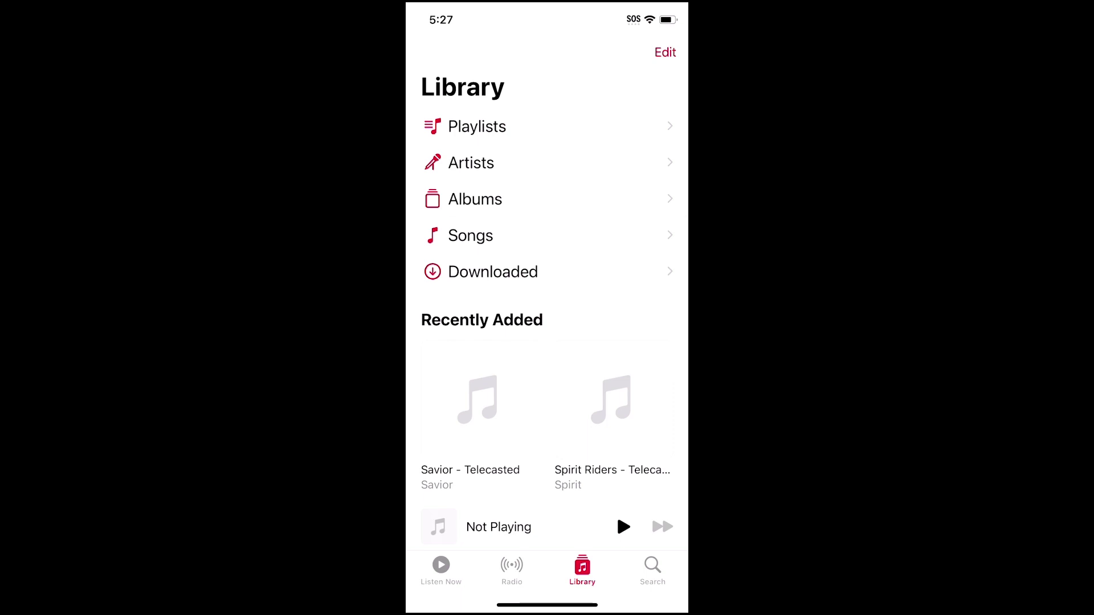
click(492, 272)
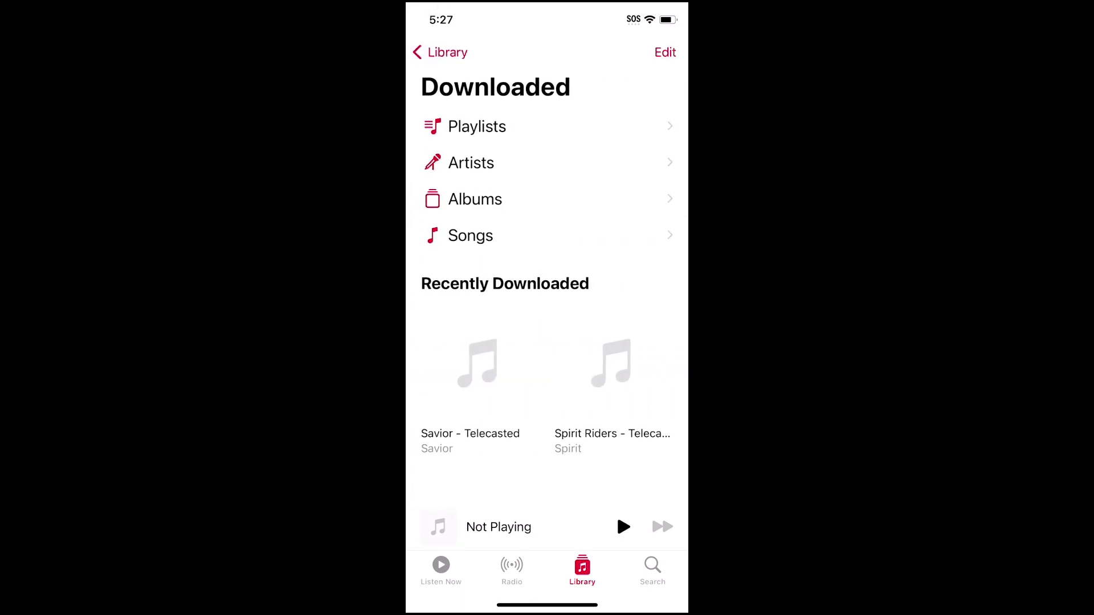
click(477, 377)
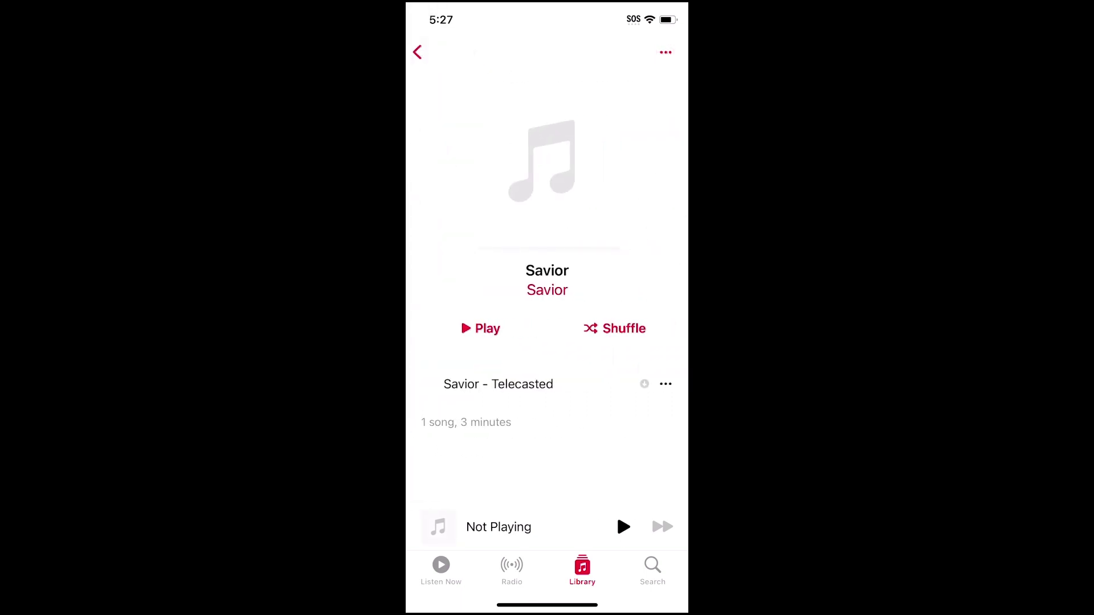
click(481, 328)
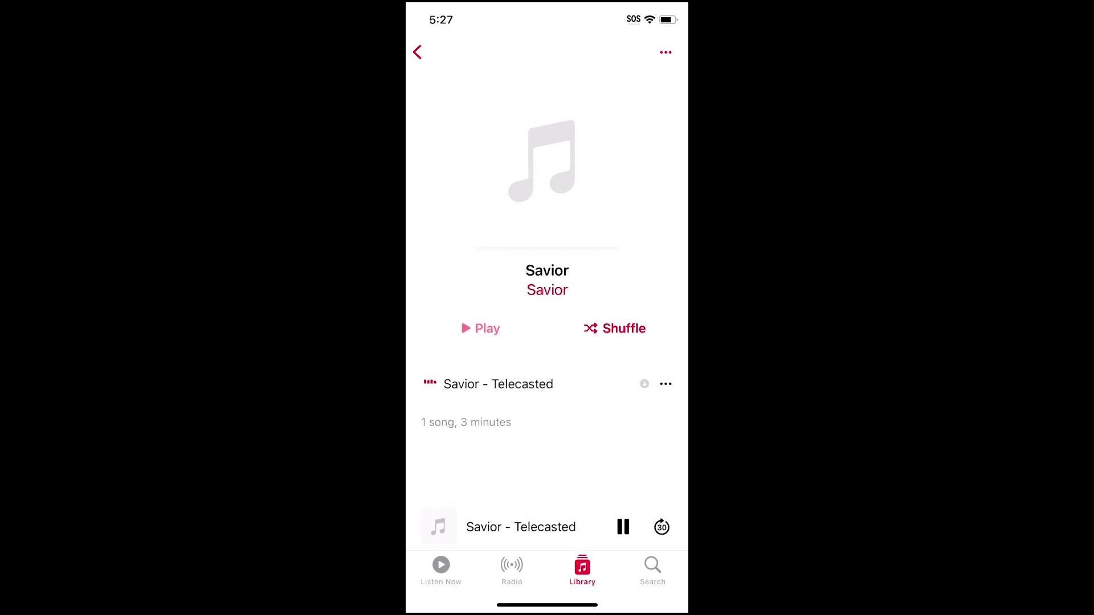